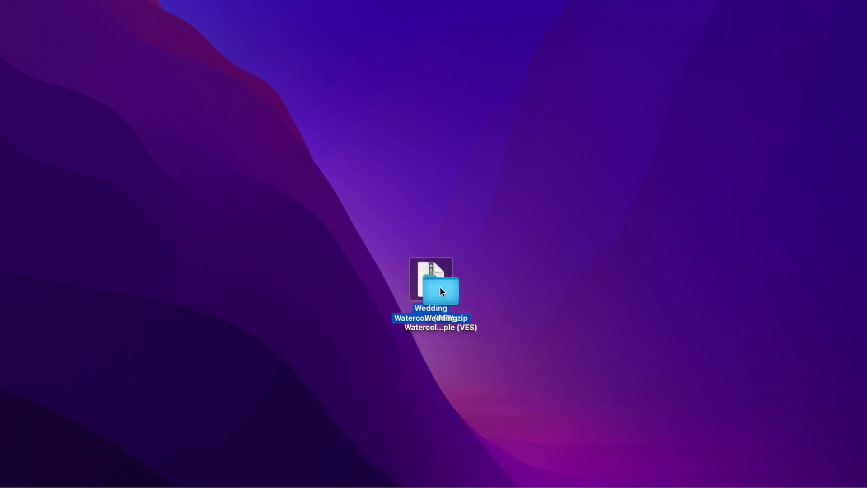
# Open the extracted template folder and look through its licence, installation PDF and Font folder.
pyautogui.doubleClick(513, 279)
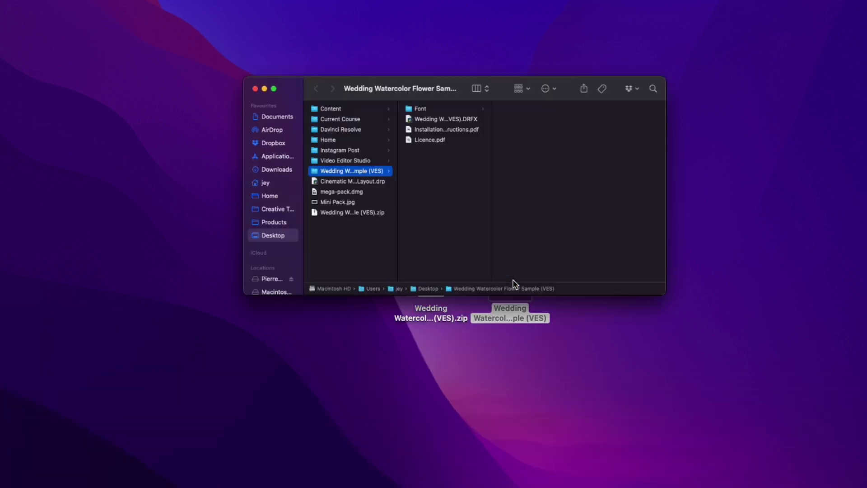
pyautogui.moveTo(486, 56); pyautogui.dragTo(475, 209)
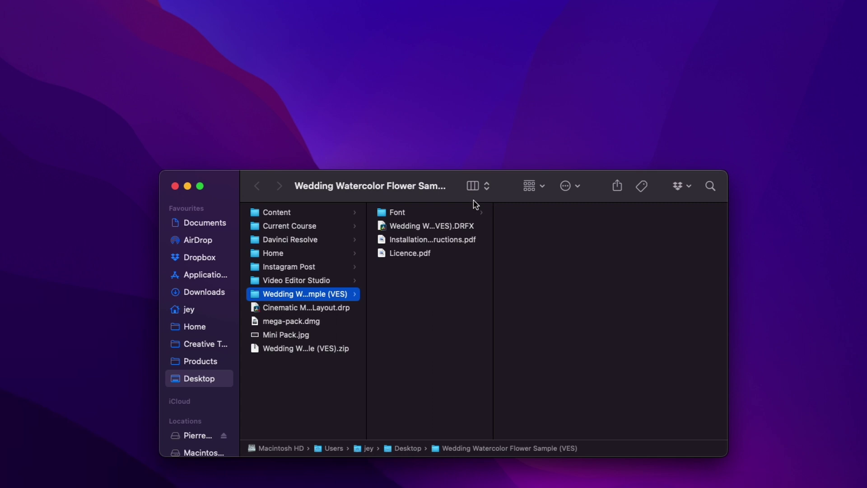
pyautogui.click(428, 253)
pyautogui.click(427, 240)
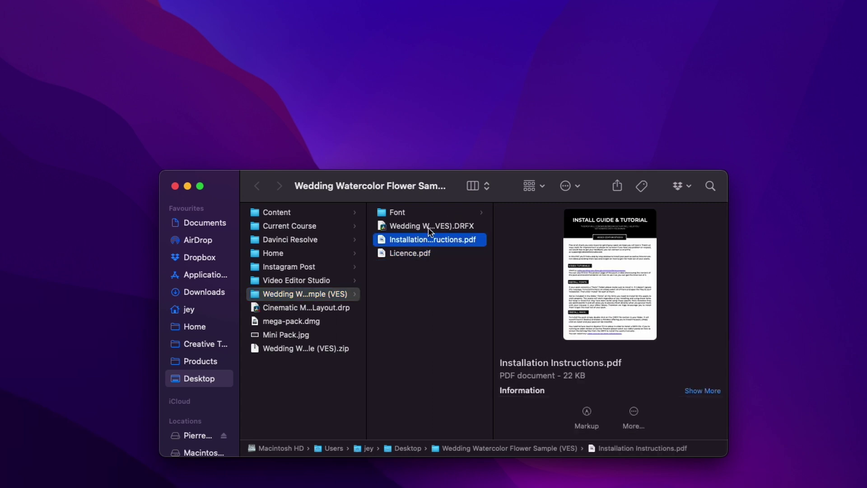
pyautogui.click(429, 226)
pyautogui.click(438, 212)
pyautogui.hscroll(2, 503, 216)
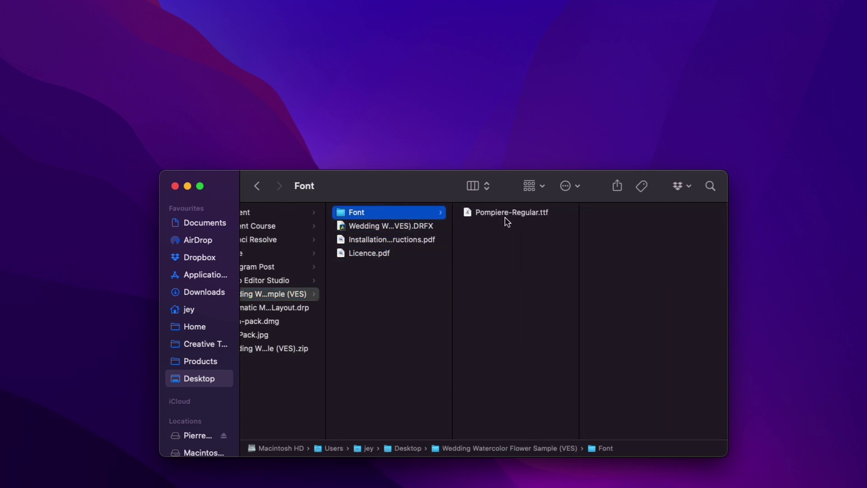
# Install the Wedding Watercolor .DRFX bundle into DaVinci Resolve's effects library.
pyautogui.click(407, 226)
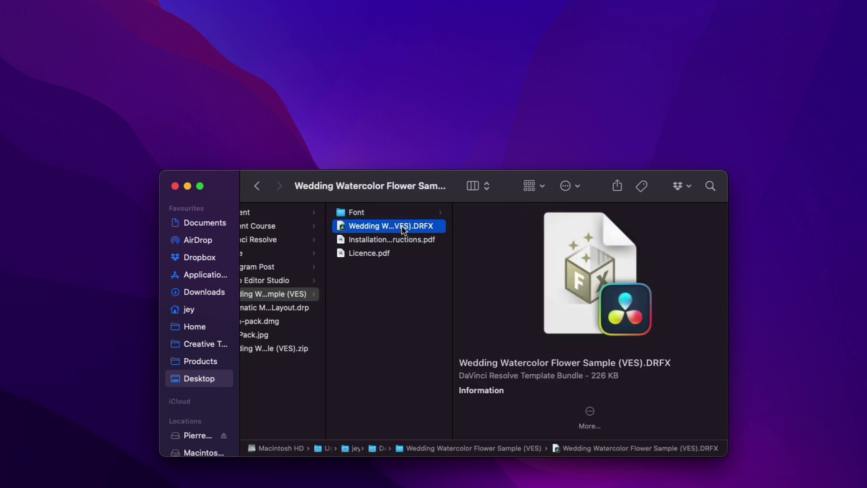
pyautogui.doubleClick(402, 226)
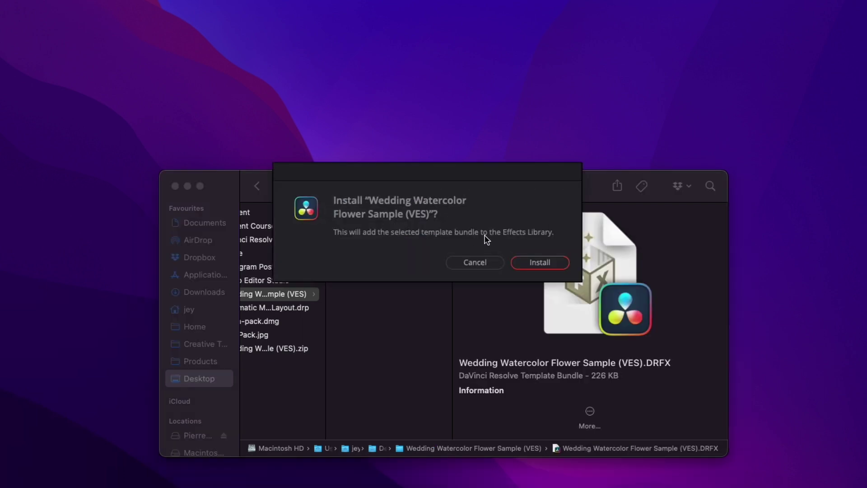
pyautogui.click(549, 266)
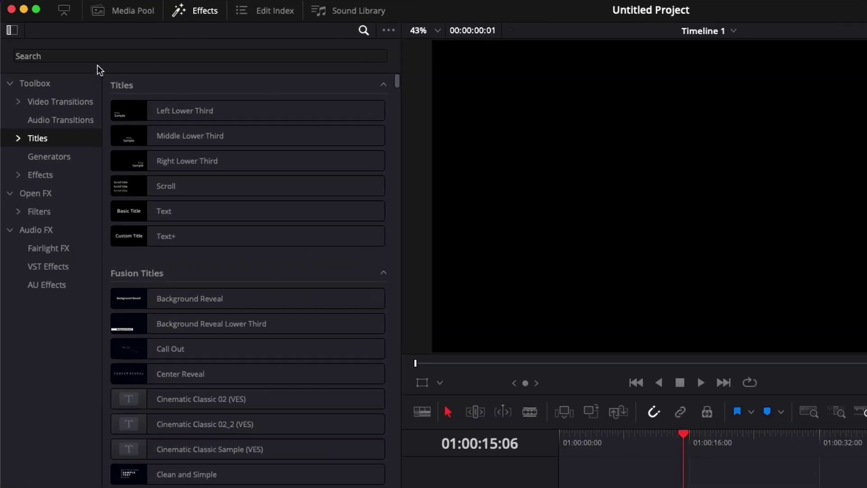
# Search the Titles for 'sample' and place Wedding Watercolor Flower Sample (VES) on Video 1.
pyautogui.click(91, 54)
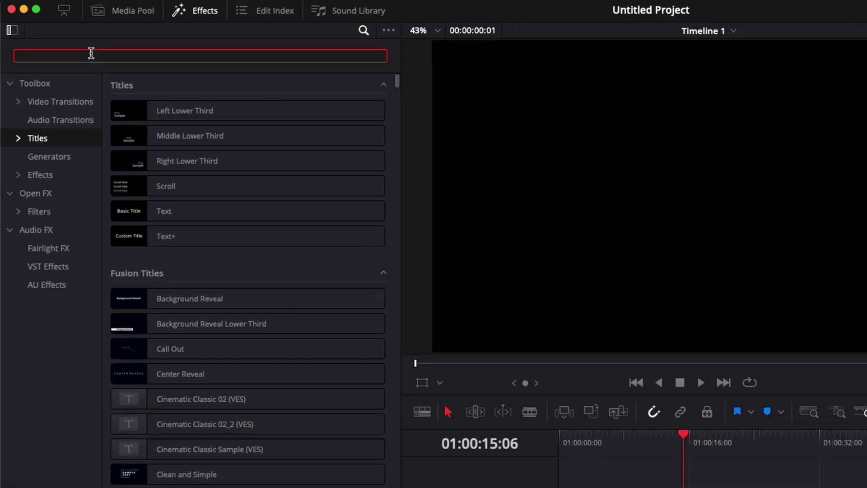
pyautogui.write('sample')
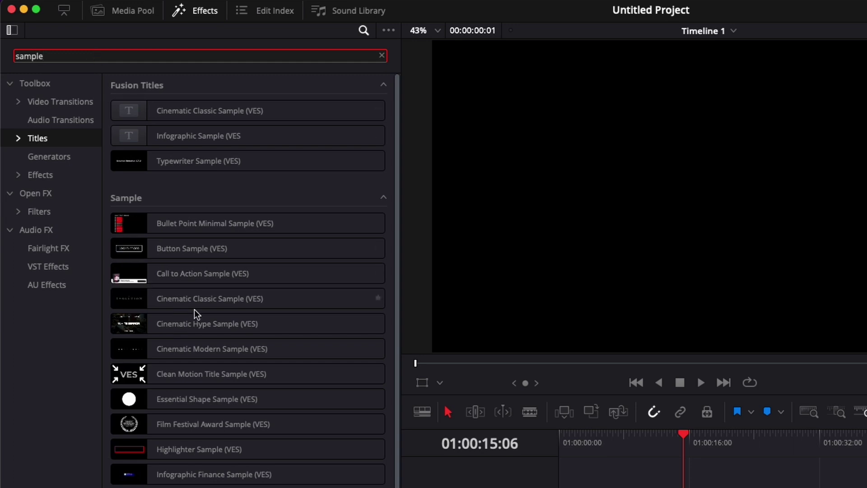
pyautogui.click(194, 313)
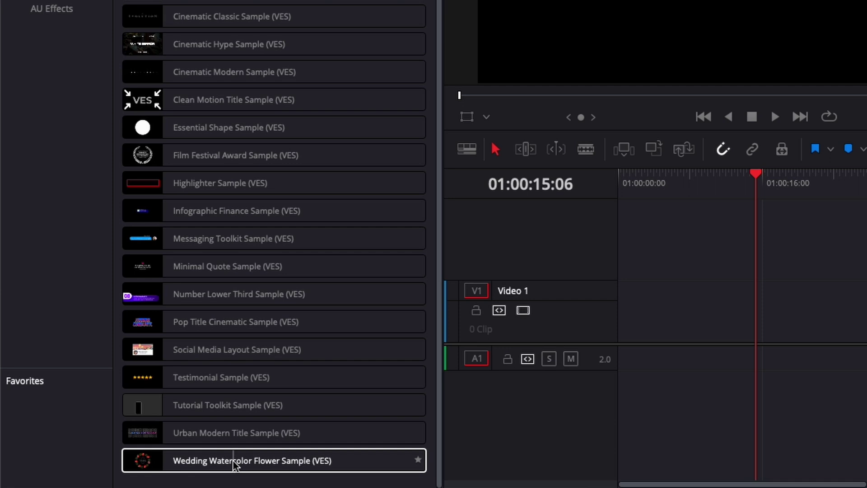
pyautogui.moveTo(233, 461); pyautogui.dragTo(866, 295)
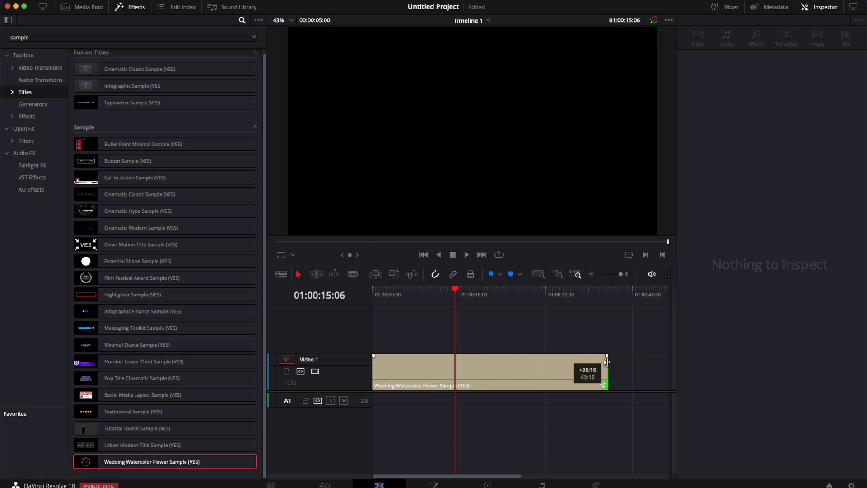
# Lengthen the wedding title clip and play back its intro animation.
pyautogui.moveTo(606, 362); pyautogui.dragTo(606, 362)
pyautogui.click(374, 295)
pyautogui.press('space')
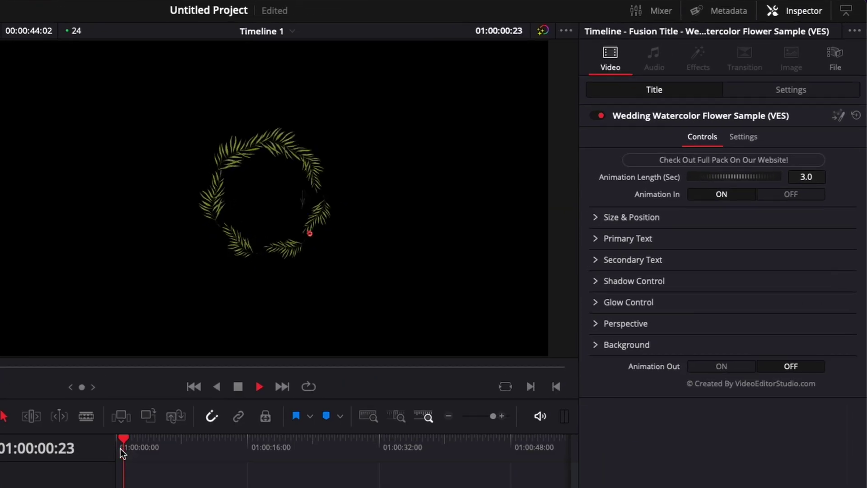
pyautogui.press('space')
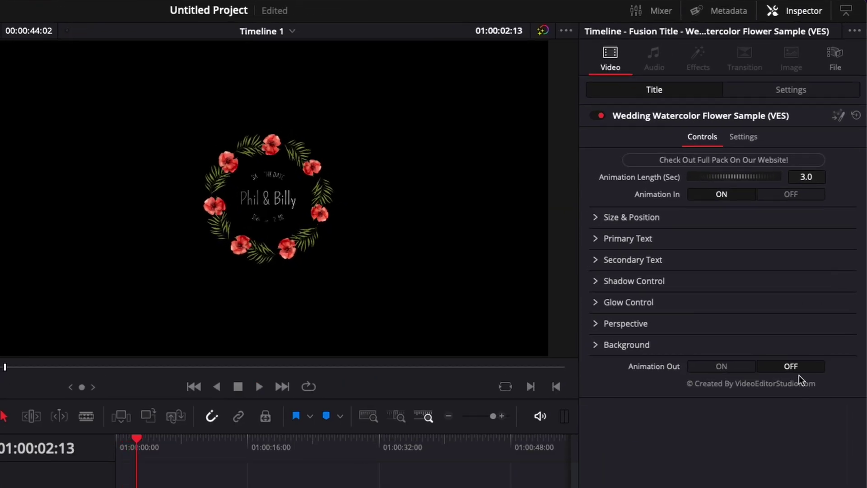
# Turn Animation Out on, leaving Animation In on.
pyautogui.click(721, 366)
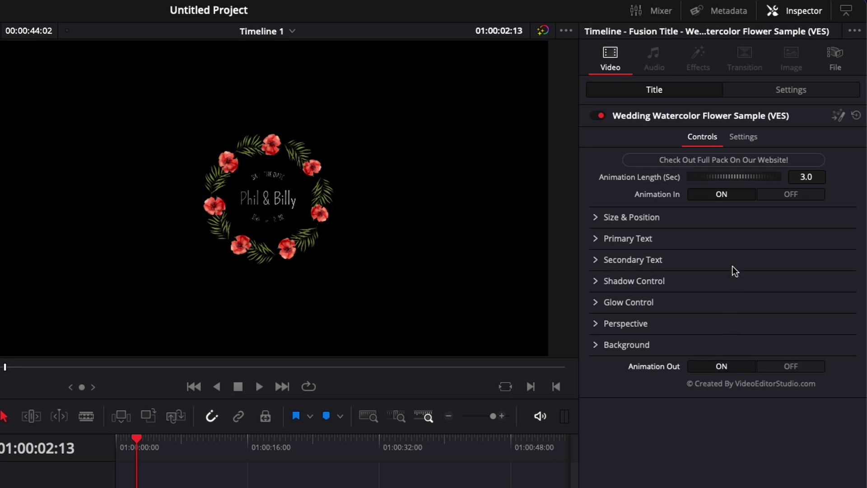
pyautogui.click(796, 197)
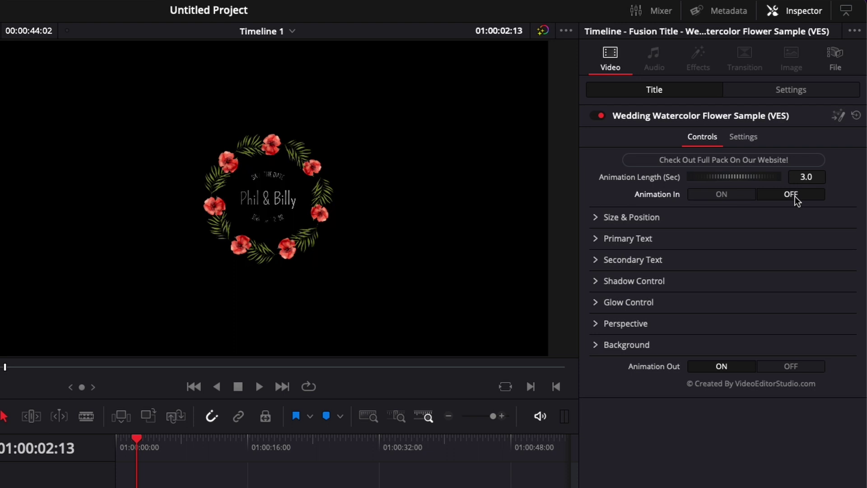
pyautogui.click(729, 194)
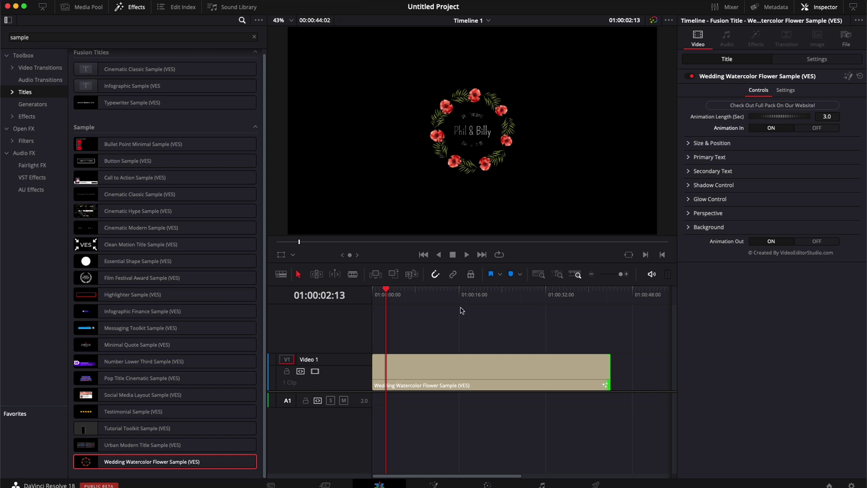
# At about 15 seconds, try scaling and rotating the wreath title in Size & Position.
pyautogui.click(457, 291)
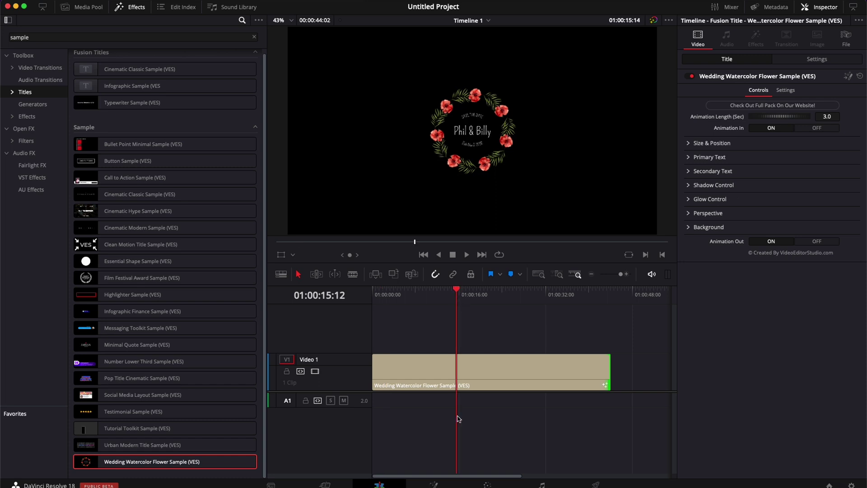
pyautogui.click(466, 374)
pyautogui.click(694, 144)
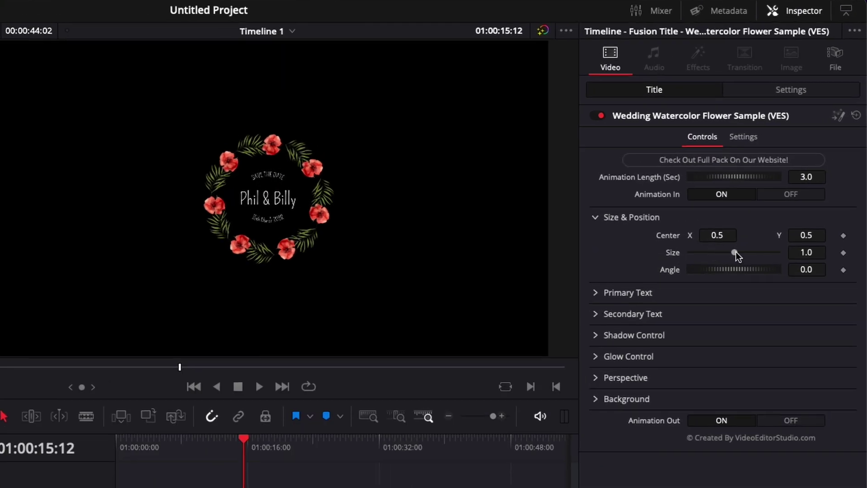
pyautogui.moveTo(736, 251); pyautogui.dragTo(697, 236)
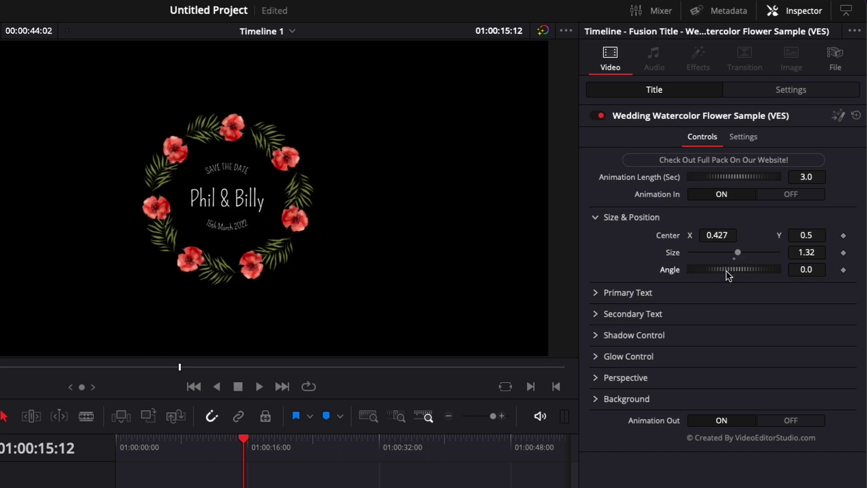
pyautogui.moveTo(727, 271); pyautogui.dragTo(706, 271)
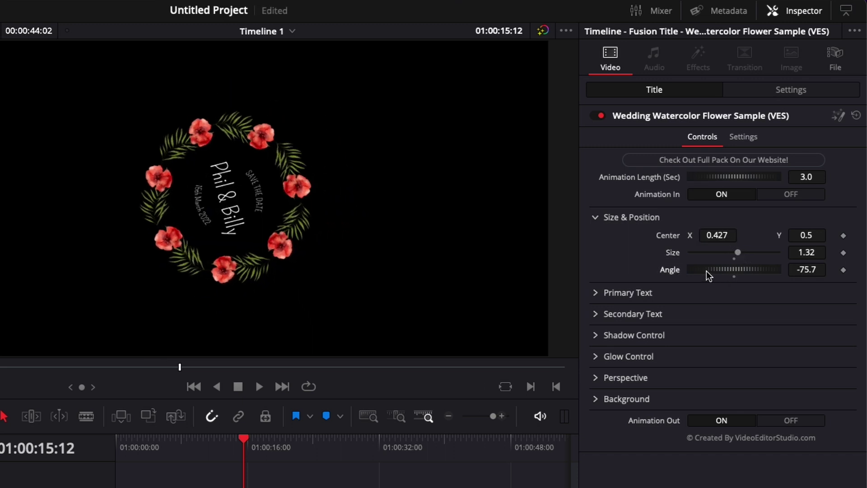
# Reset Angle to 0.0 and Center to 0.5/0.5, then set Size to 1.44.
pyautogui.doubleClick(669, 270)
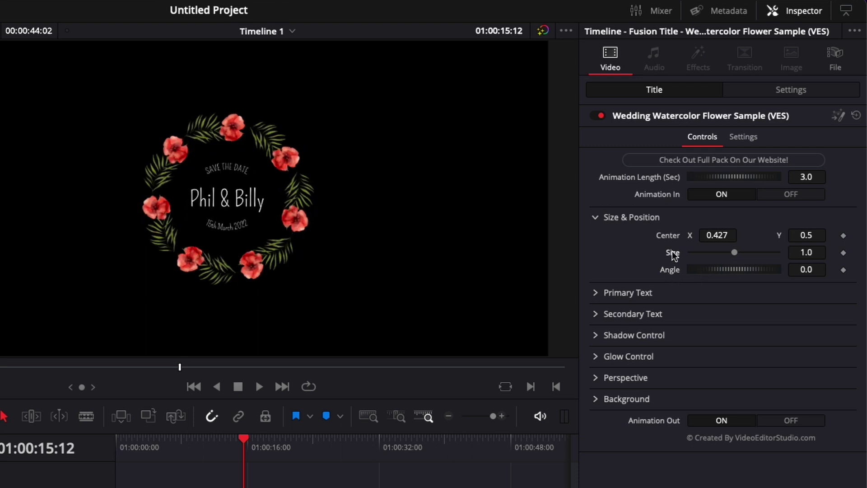
pyautogui.doubleClick(672, 252)
pyautogui.doubleClick(672, 237)
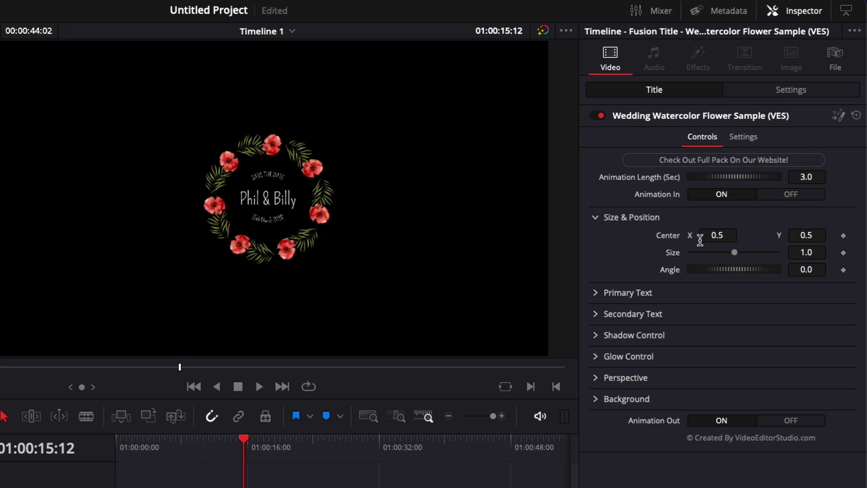
pyautogui.moveTo(736, 253); pyautogui.dragTo(739, 252)
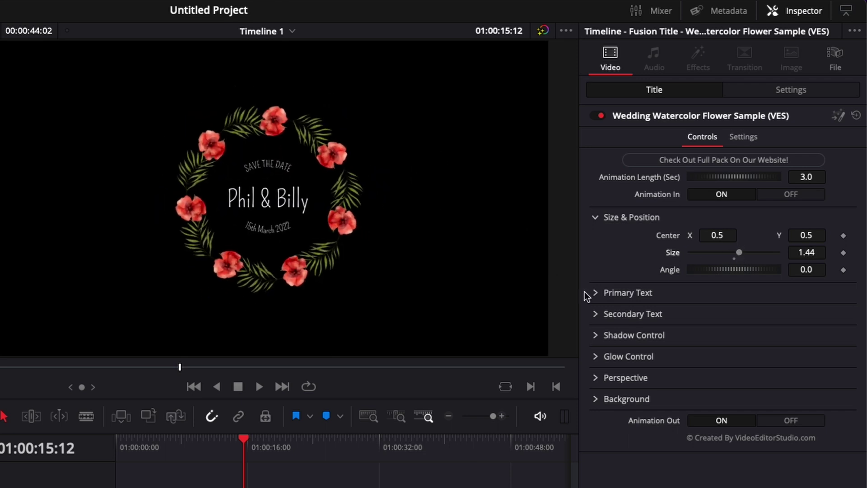
# Show the Primary Text settings, browse the Order choices and preview the animation.
pyautogui.click(601, 218)
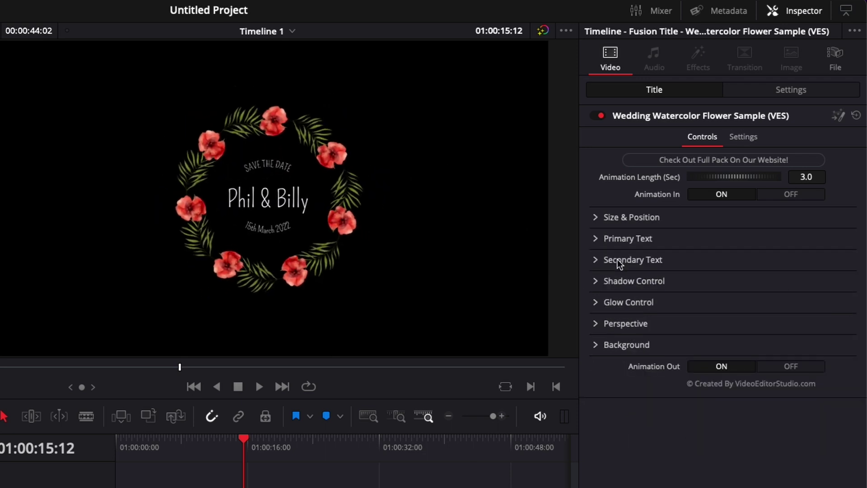
pyautogui.click(599, 239)
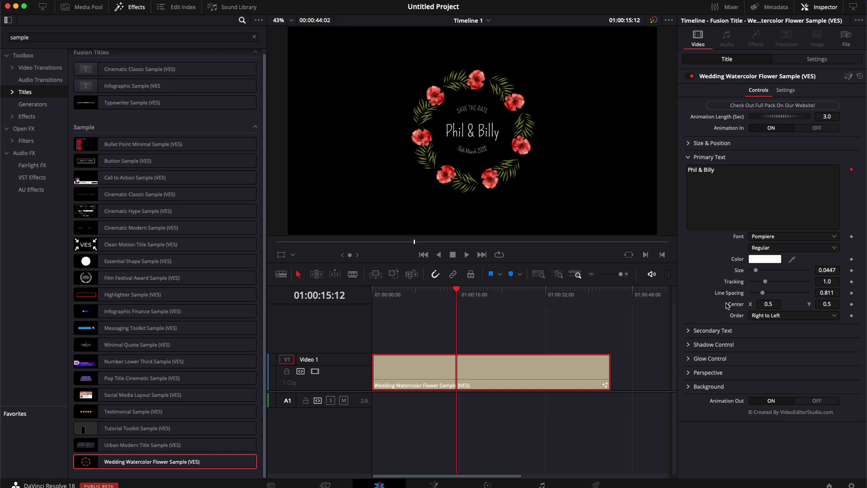
pyautogui.click(757, 315)
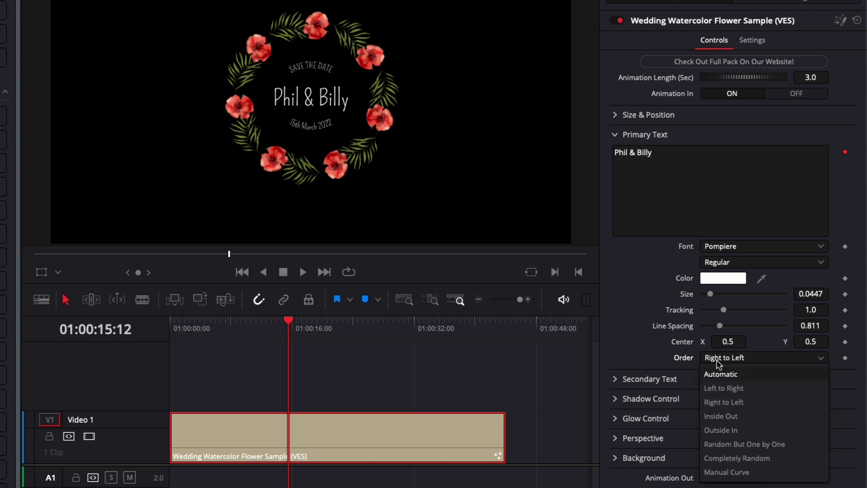
pyautogui.click(171, 323)
pyautogui.press('space')
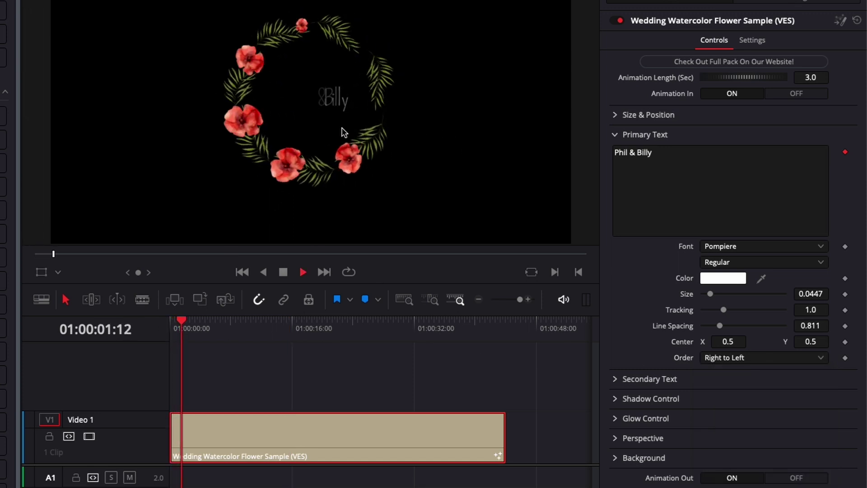
pyautogui.press('space')
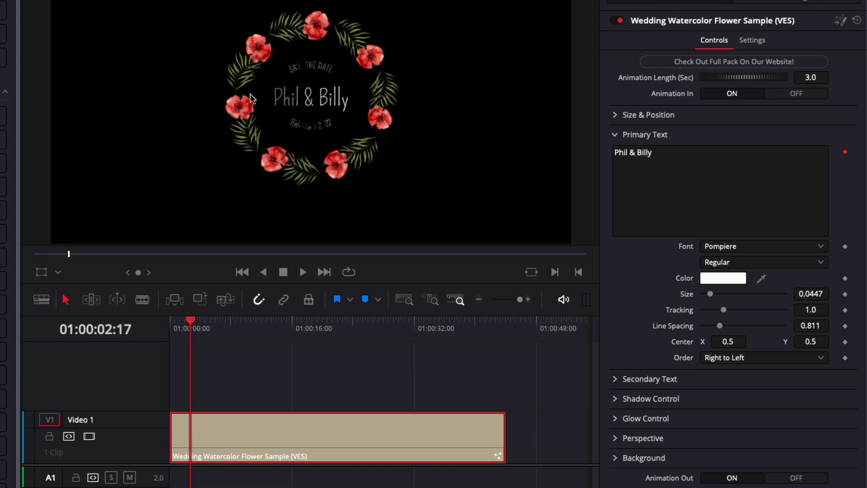
# Set the names' Order to Left to Right and preview from the start.
pyautogui.click(726, 358)
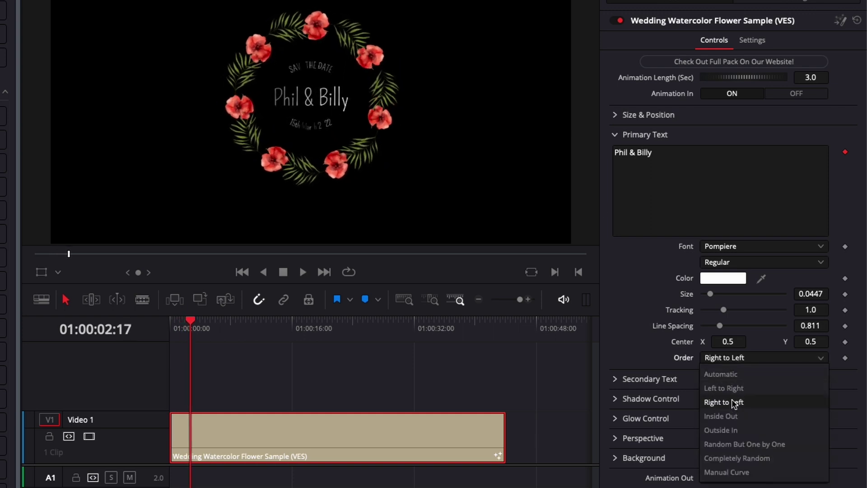
pyautogui.click(724, 388)
pyautogui.press('Up')
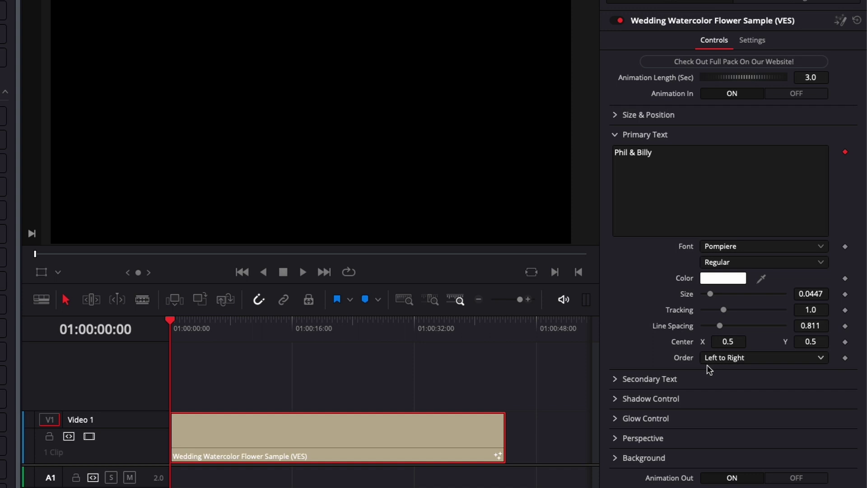
pyautogui.press('space')
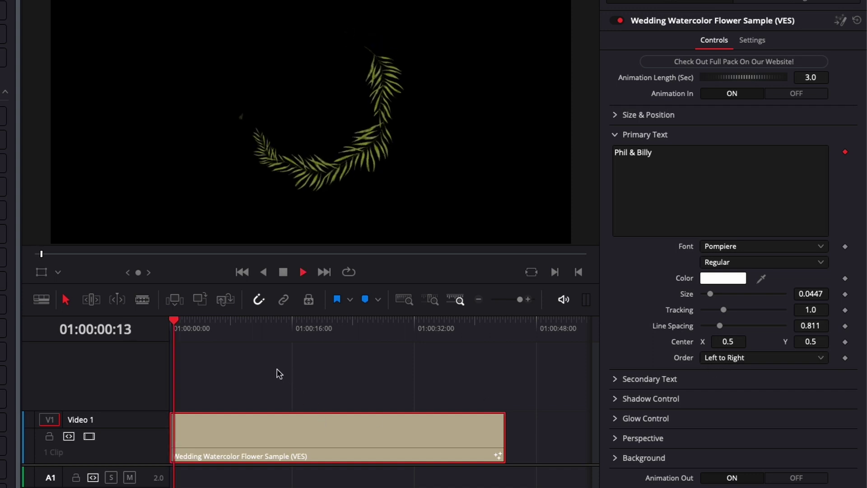
pyautogui.press('space')
# Switch the Order to Inside Out and preview until the full wreath shows.
pyautogui.click(711, 358)
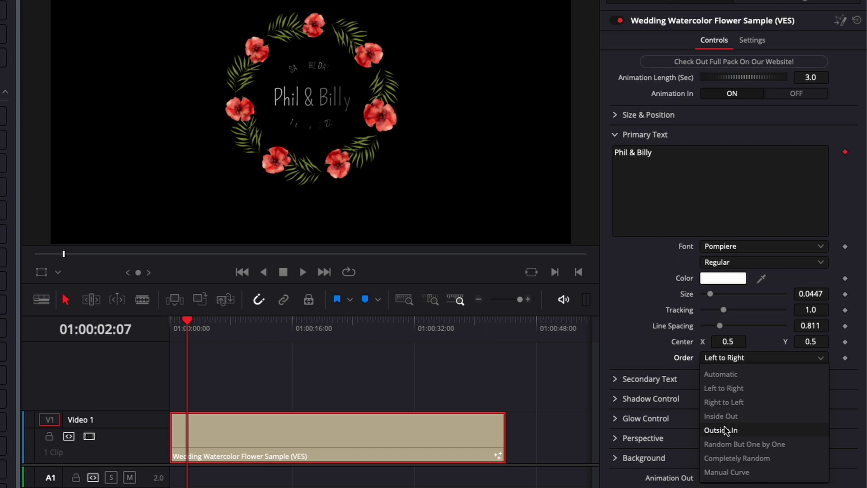
pyautogui.click(721, 418)
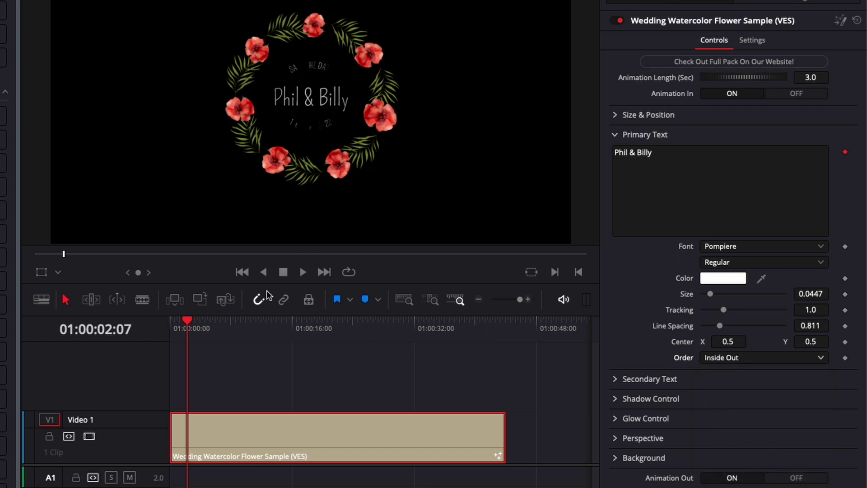
pyautogui.click(179, 326)
pyautogui.press('space')
pyautogui.moveTo(375, 295); pyautogui.dragTo(458, 294)
# In Secondary Text, toggle the SAVE THE DATE top text off and back on.
pyautogui.click(709, 157)
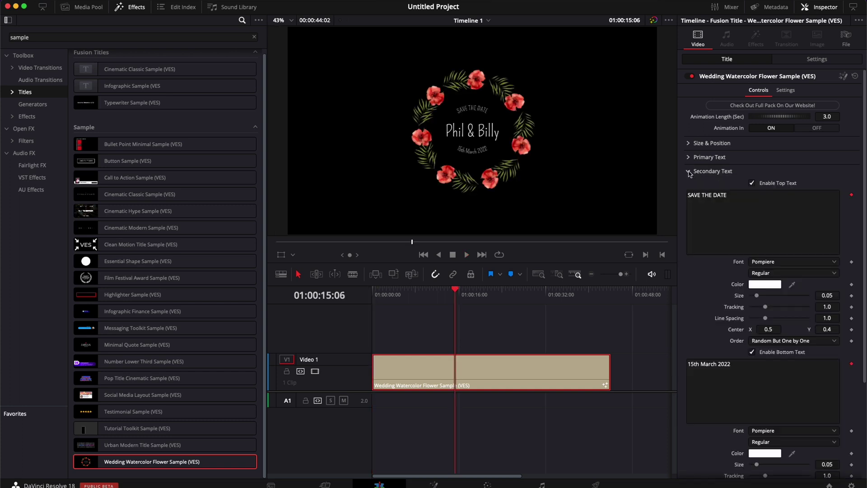
pyautogui.click(713, 171)
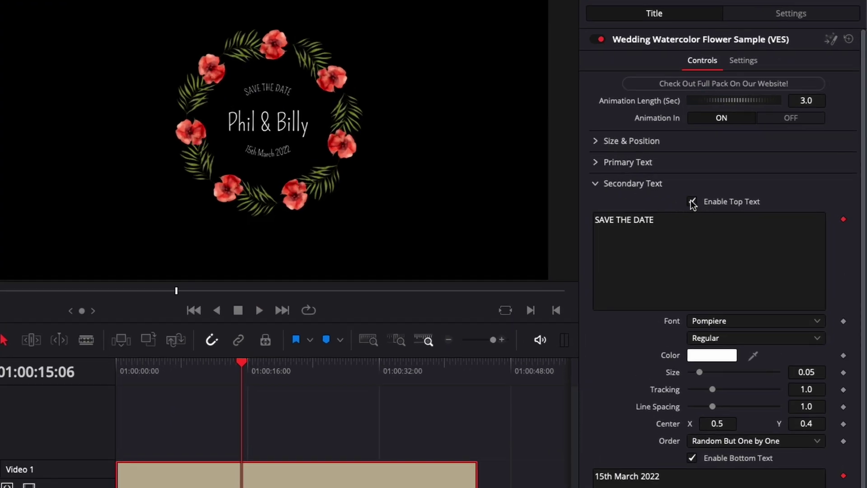
pyautogui.click(692, 201)
pyautogui.click(692, 202)
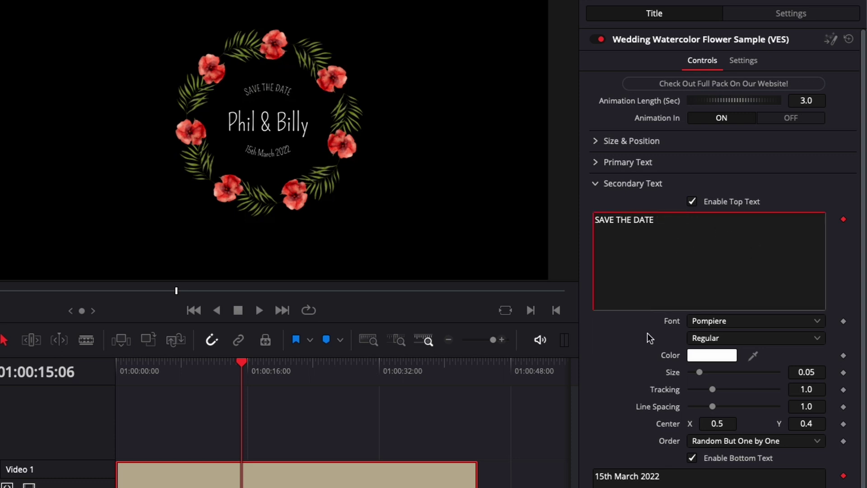
pyautogui.scroll(-2, 647, 333)
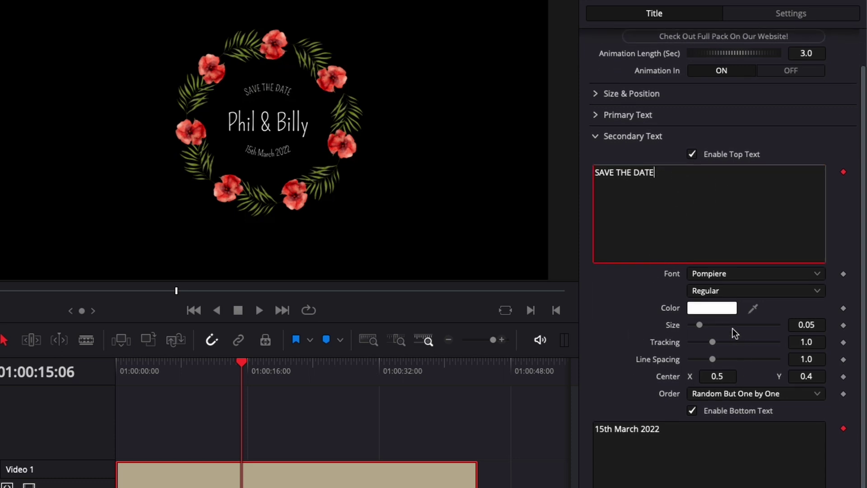
pyautogui.scroll(-4, 679, 324)
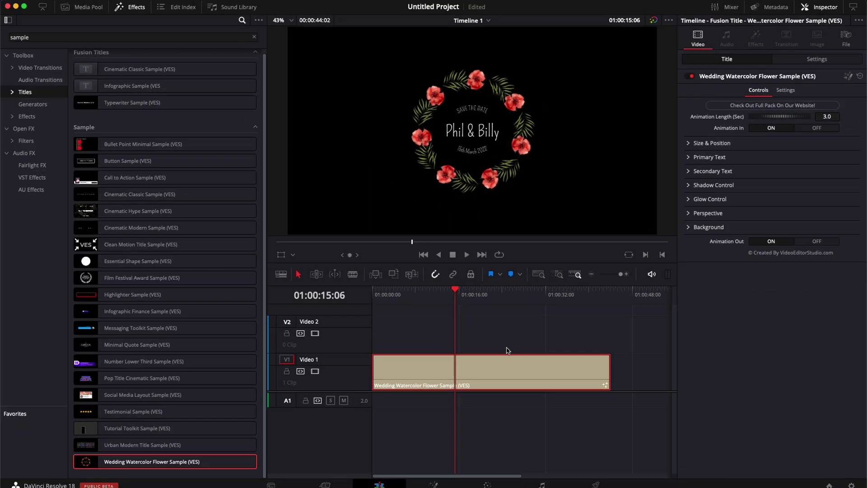
# Move the title clip to Video 2 and drop the wedding mp4 from Downloads onto Video 1.
pyautogui.moveTo(483, 368); pyautogui.dragTo(483, 337)
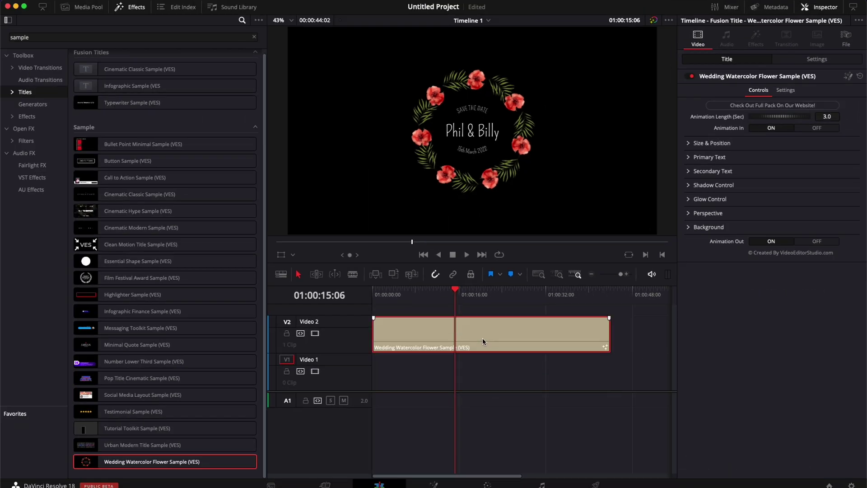
pyautogui.click(772, 485)
pyautogui.moveTo(723, 478); pyautogui.dragTo(373, 377)
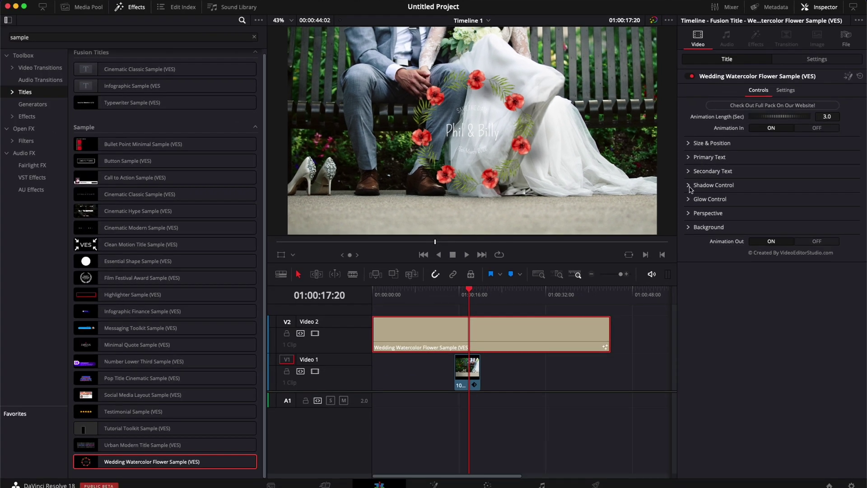
# Enable the shadow at strength 1.0, angle 57.0, distance 0.0252, blur 0.63, toggling it to compare.
pyautogui.click(689, 186)
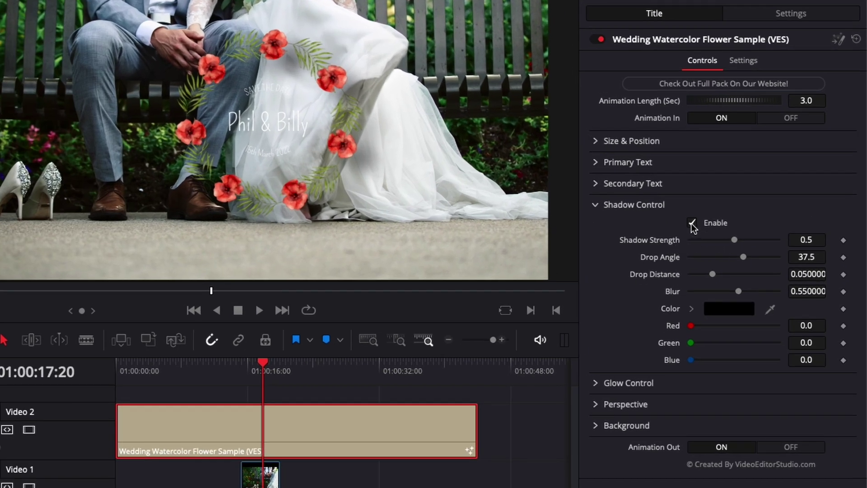
pyautogui.click(691, 223)
pyautogui.click(691, 223)
pyautogui.moveTo(733, 239); pyautogui.dragTo(789, 242)
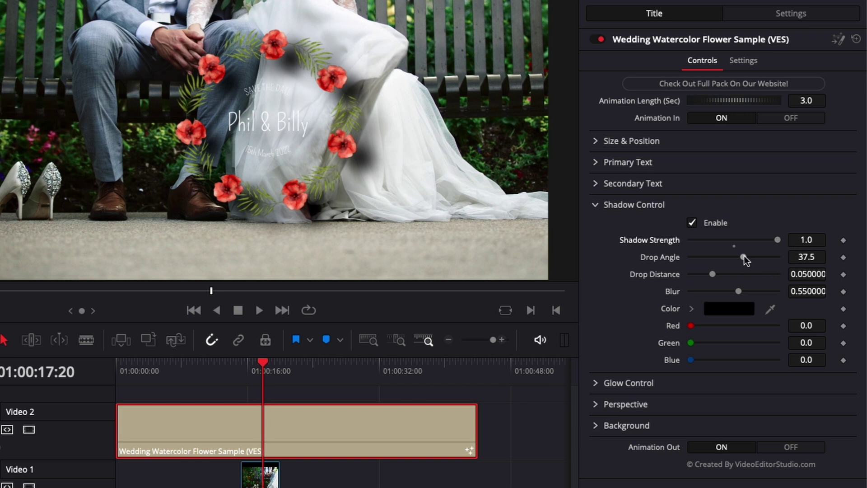
pyautogui.moveTo(744, 257); pyautogui.dragTo(744, 302)
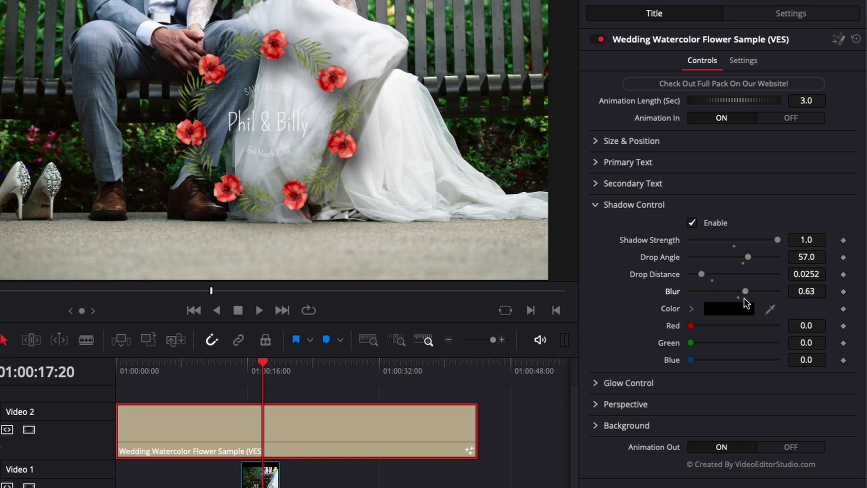
pyautogui.click(692, 222)
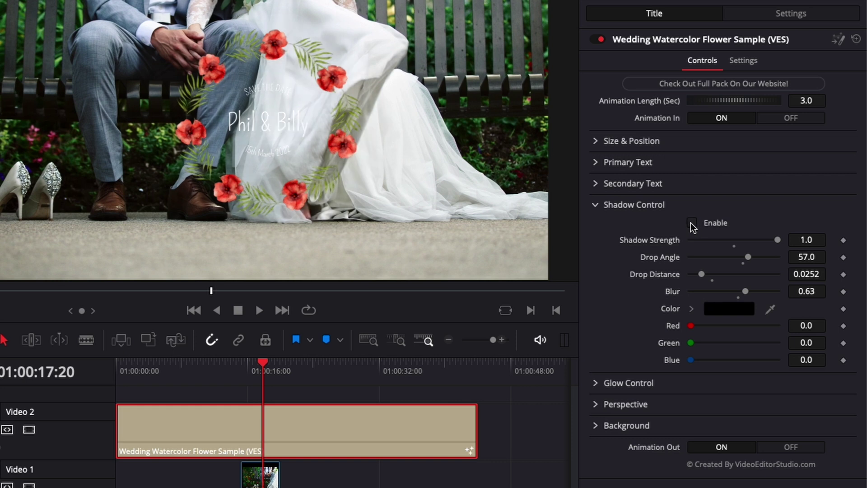
pyautogui.click(692, 223)
pyautogui.click(692, 223)
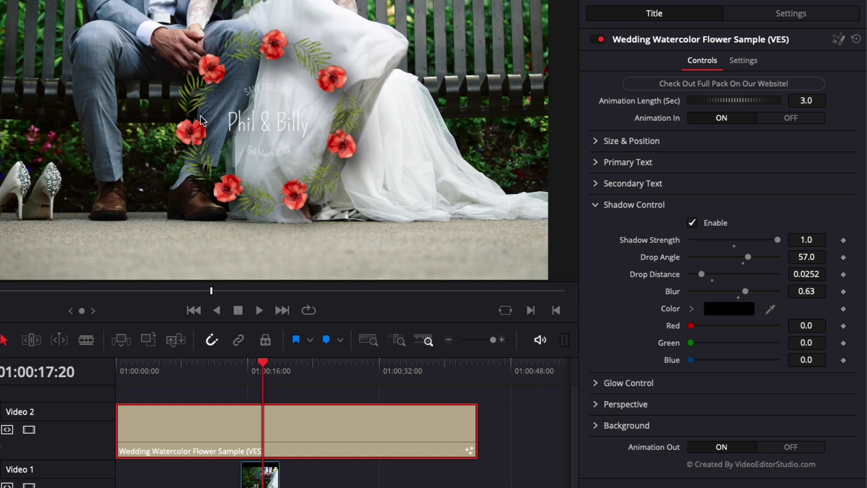
# Add a faint glow to the wreath title and settle Glow Size at 7.9.
pyautogui.click(595, 205)
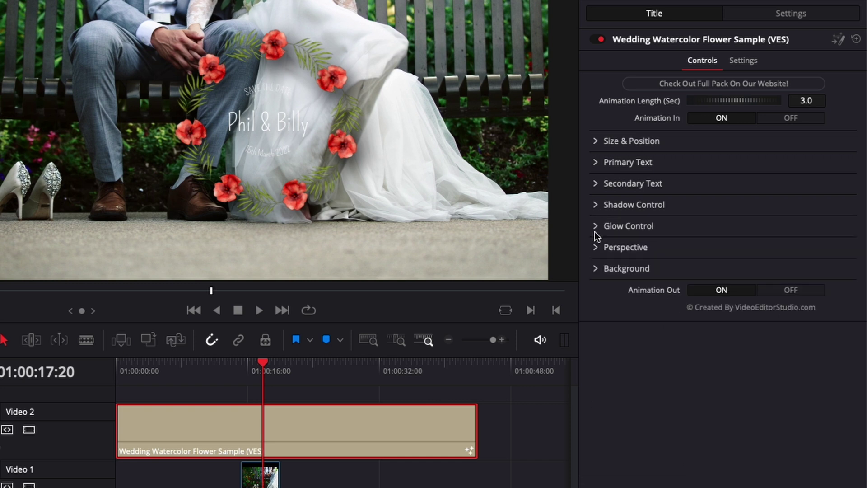
pyautogui.click(595, 225)
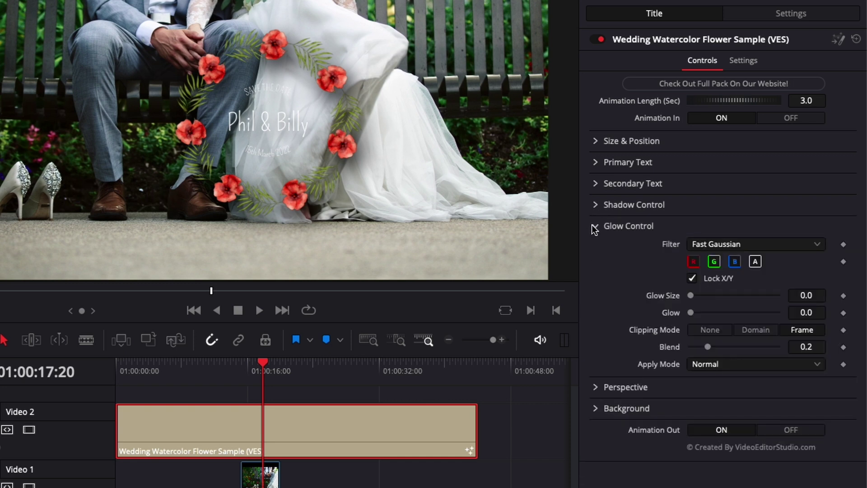
pyautogui.moveTo(691, 313); pyautogui.dragTo(696, 312)
pyautogui.moveTo(730, 295); pyautogui.dragTo(754, 299)
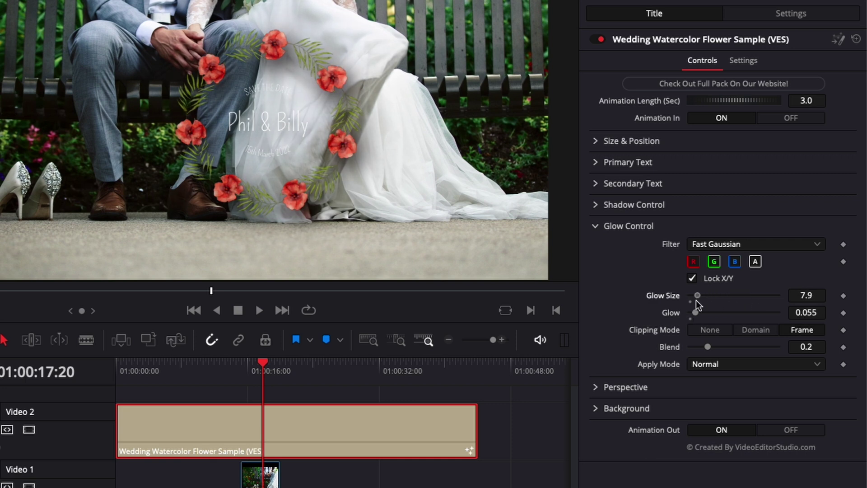
pyautogui.moveTo(694, 300); pyautogui.dragTo(681, 297)
# Try tilting the title with the Perspective X slider.
pyautogui.click(596, 226)
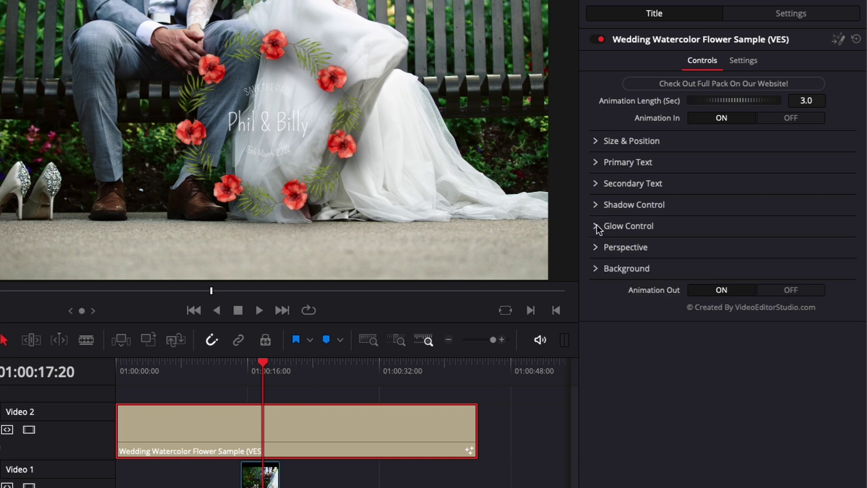
pyautogui.click(595, 247)
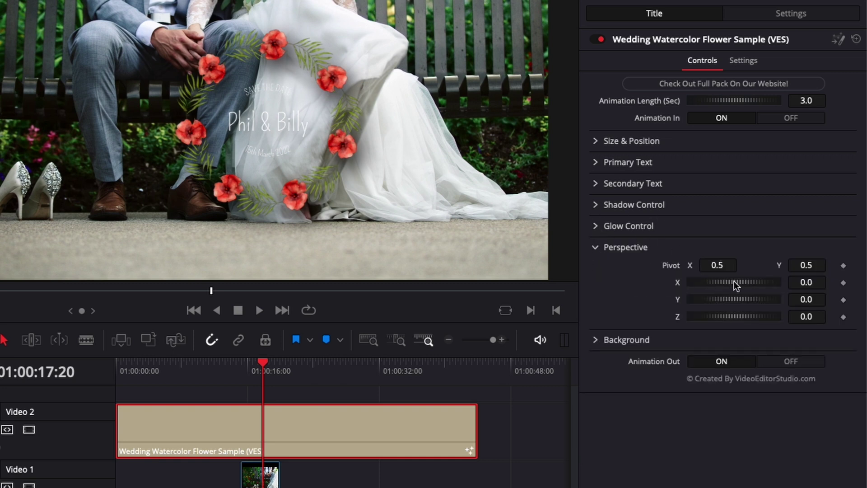
pyautogui.moveTo(733, 280); pyautogui.dragTo(737, 316)
# Set the title's dark Background opacity to 0.362 and toggle its fade option.
pyautogui.click(595, 247)
pyautogui.click(593, 270)
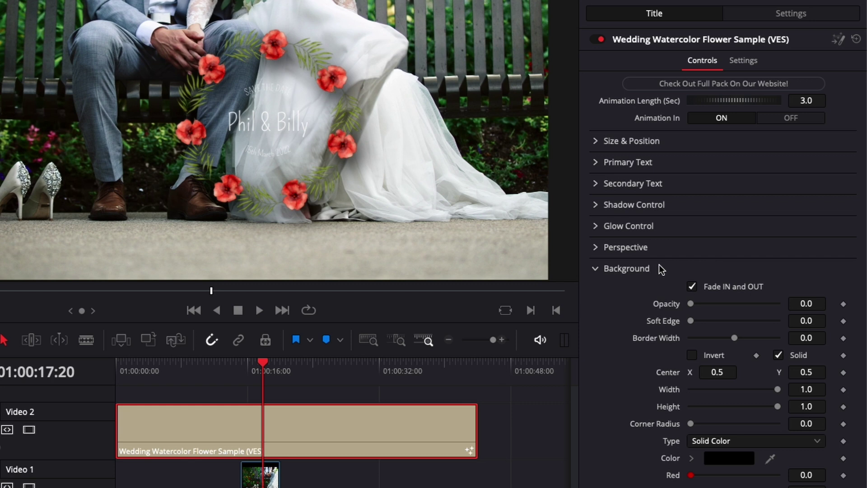
pyautogui.moveTo(687, 305); pyautogui.dragTo(723, 309)
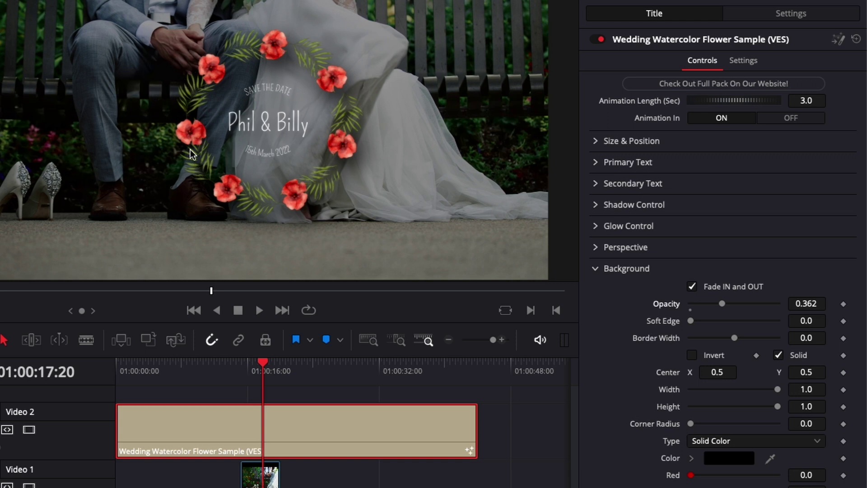
pyautogui.click(691, 287)
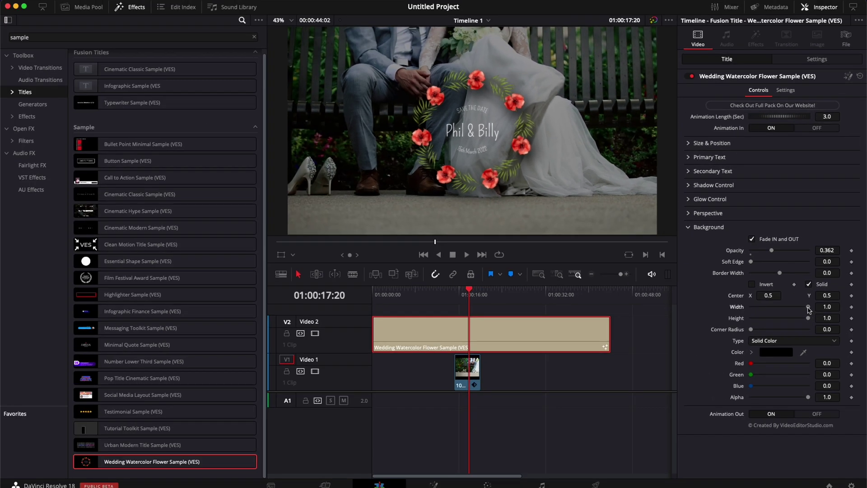
# Resize the background to width 0.78 and height 0.732, with soft edge 0.2 and opacity 0.764.
pyautogui.moveTo(808, 308); pyautogui.dragTo(778, 331)
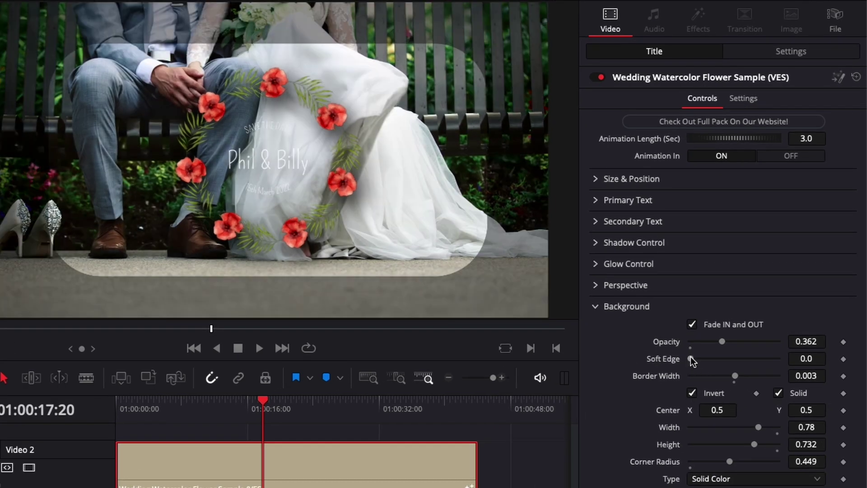
pyautogui.moveTo(691, 359); pyautogui.dragTo(795, 363)
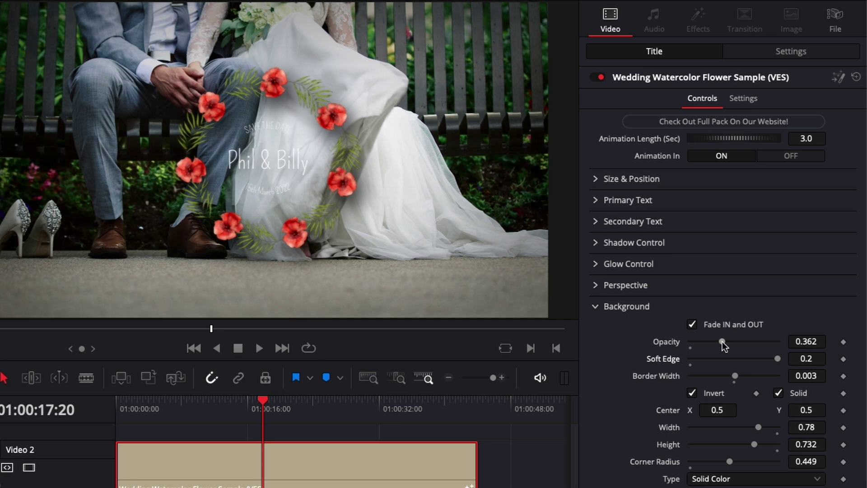
pyautogui.moveTo(722, 342); pyautogui.dragTo(757, 346)
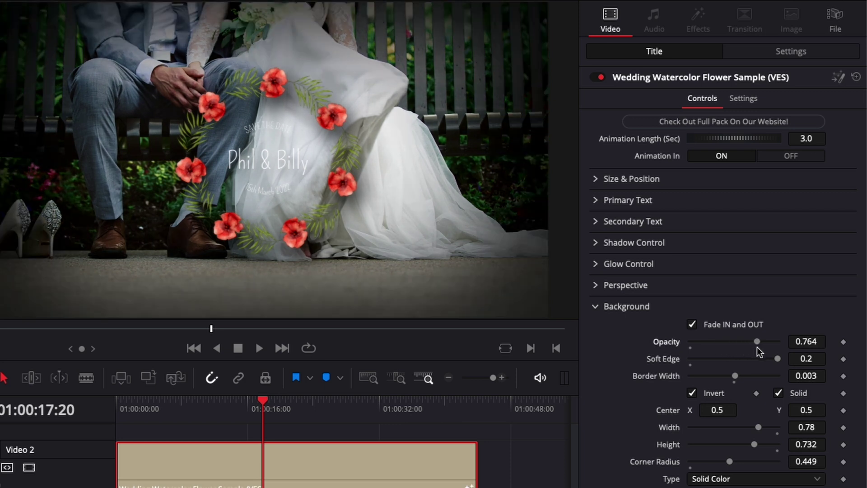